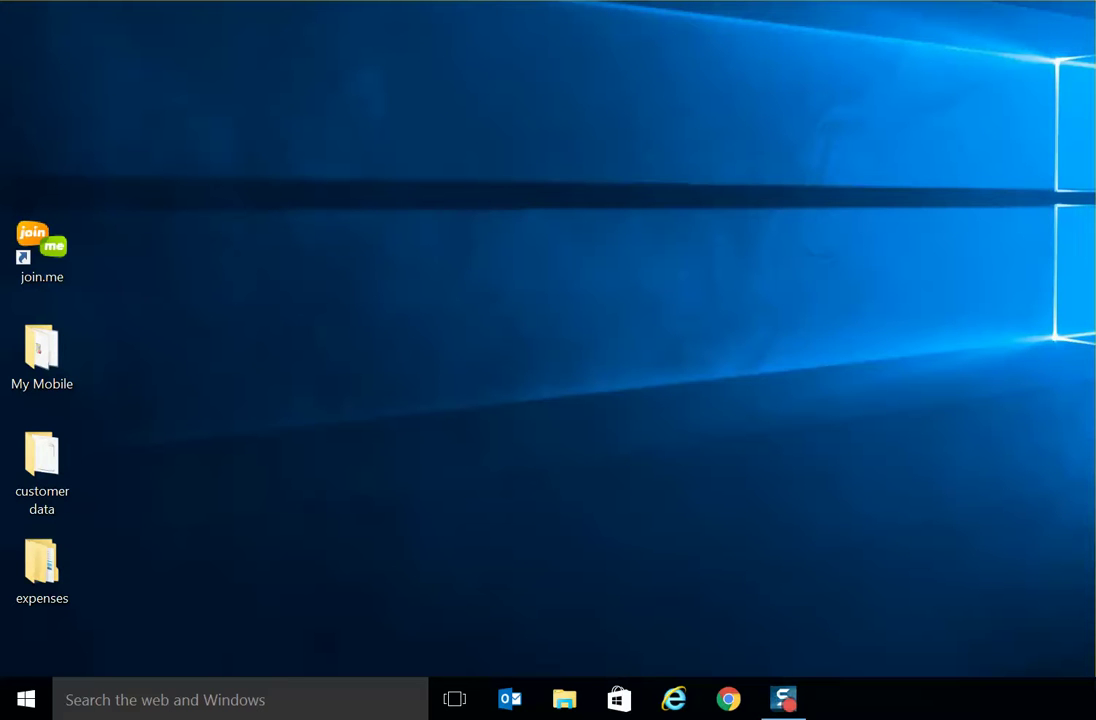
# Step: Pair the GNSS:52188 receiver in the Windows Bluetooth device settings and close the settings
pyautogui.click(26, 699)
pyautogui.click(66, 574)
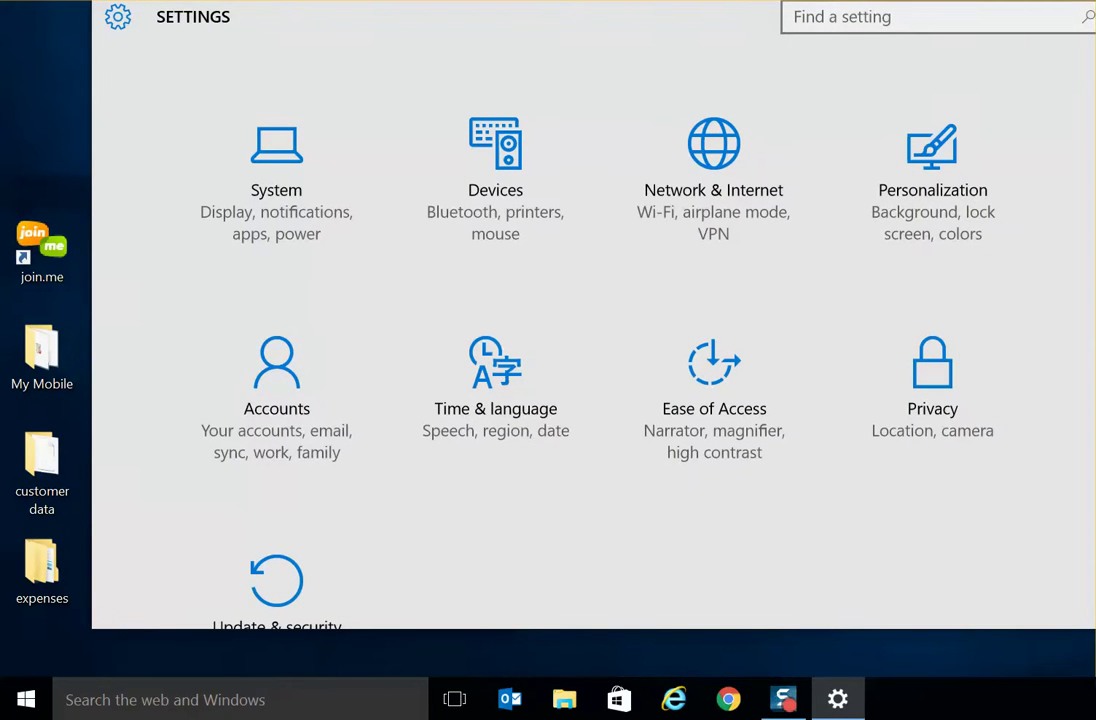
pyautogui.scroll(1, 932, 179)
pyautogui.click(495, 179)
pyautogui.press('Return')
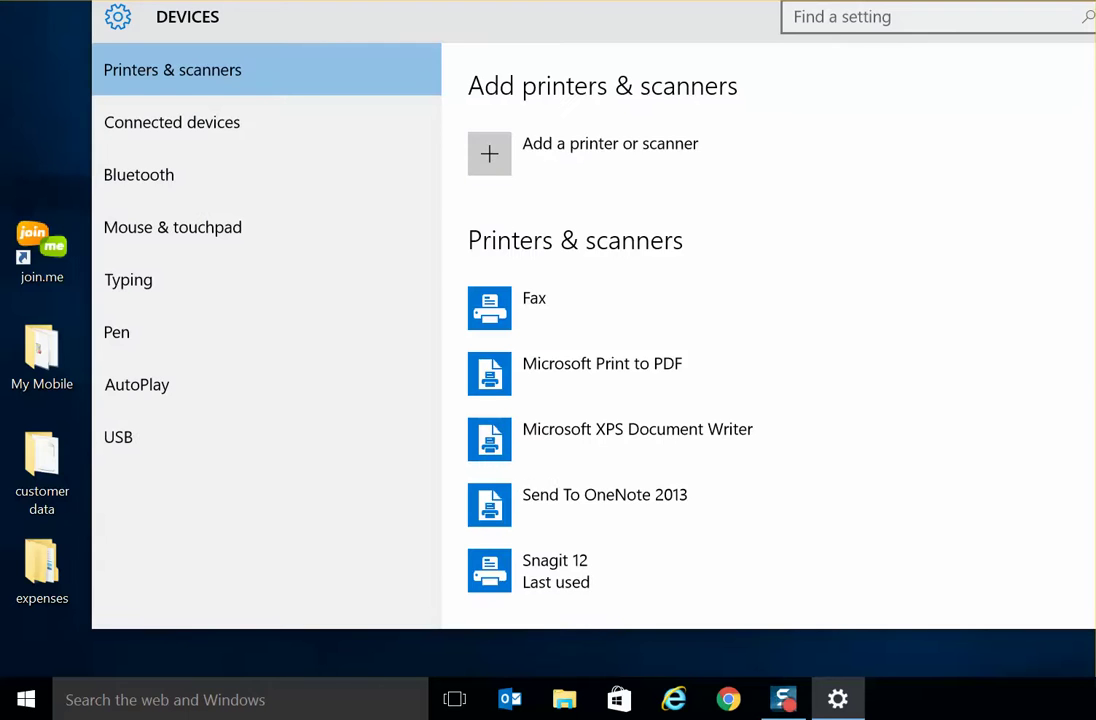
pyautogui.click(139, 175)
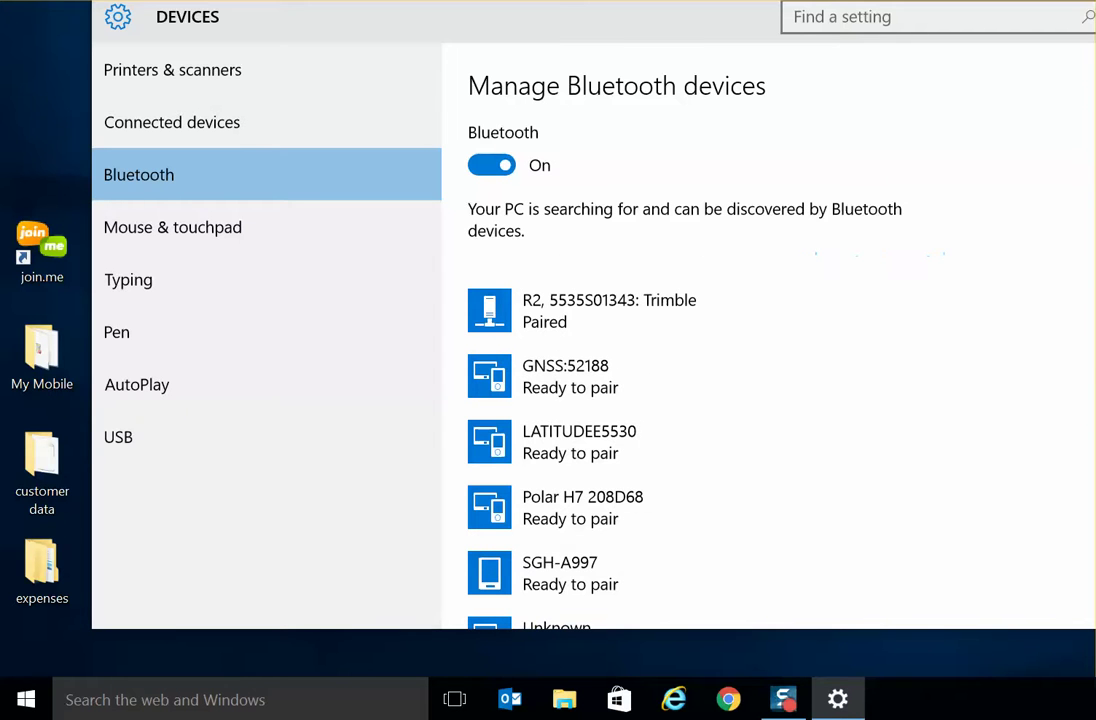
pyautogui.click(648, 360)
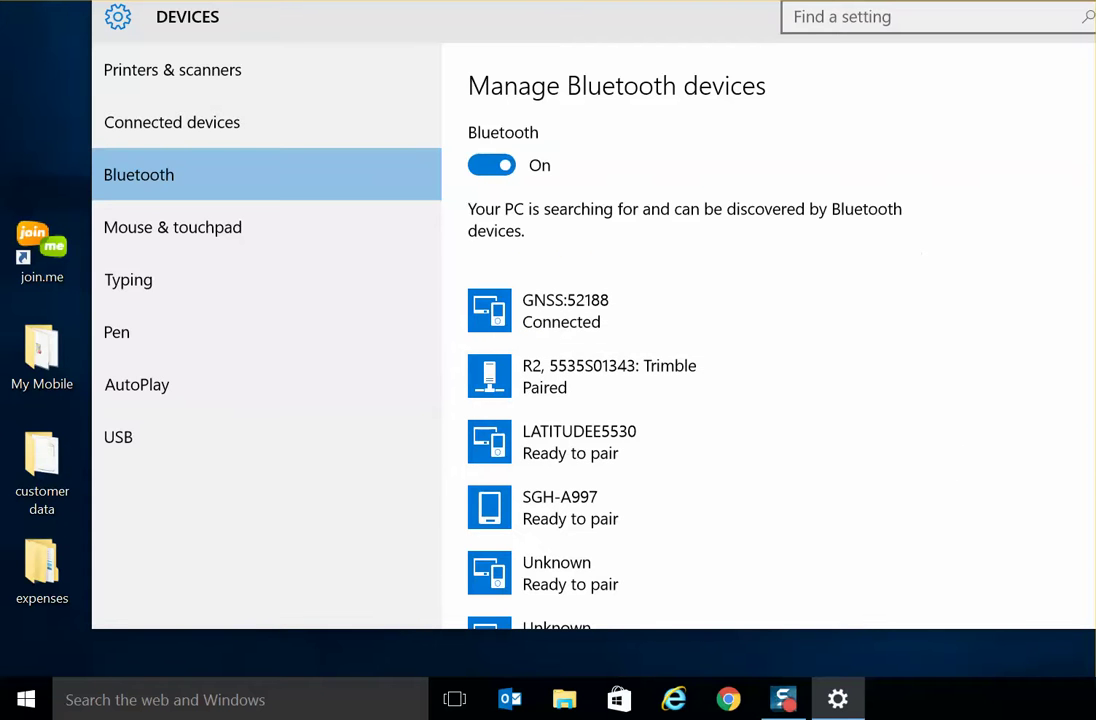
pyautogui.hotkey('alt', 'F4')
# Step: Launch GNSS Status and connect it to the GNSS:52188 receiver
pyautogui.press('super')
pyautogui.click(66, 653)
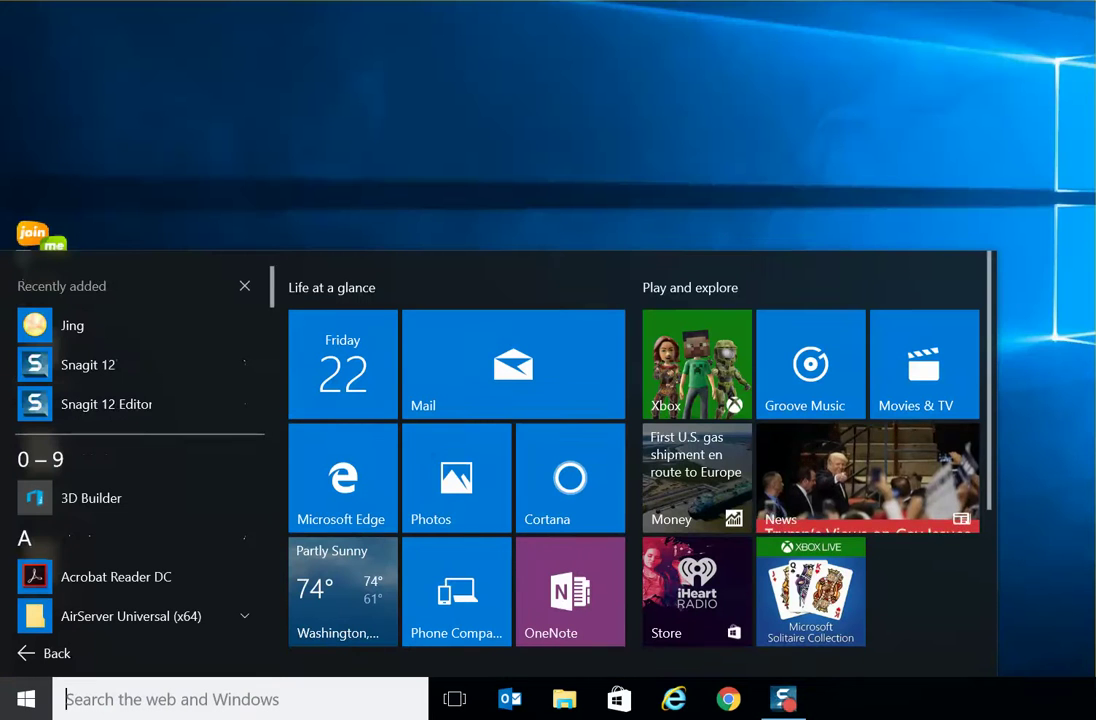
pyautogui.scroll(-3, 130, 450)
pyautogui.scroll(-10, 135, 460)
pyautogui.scroll(-8, 135, 470)
pyautogui.scroll(-2, 135, 480)
pyautogui.click(110, 395)
pyautogui.click(110, 434)
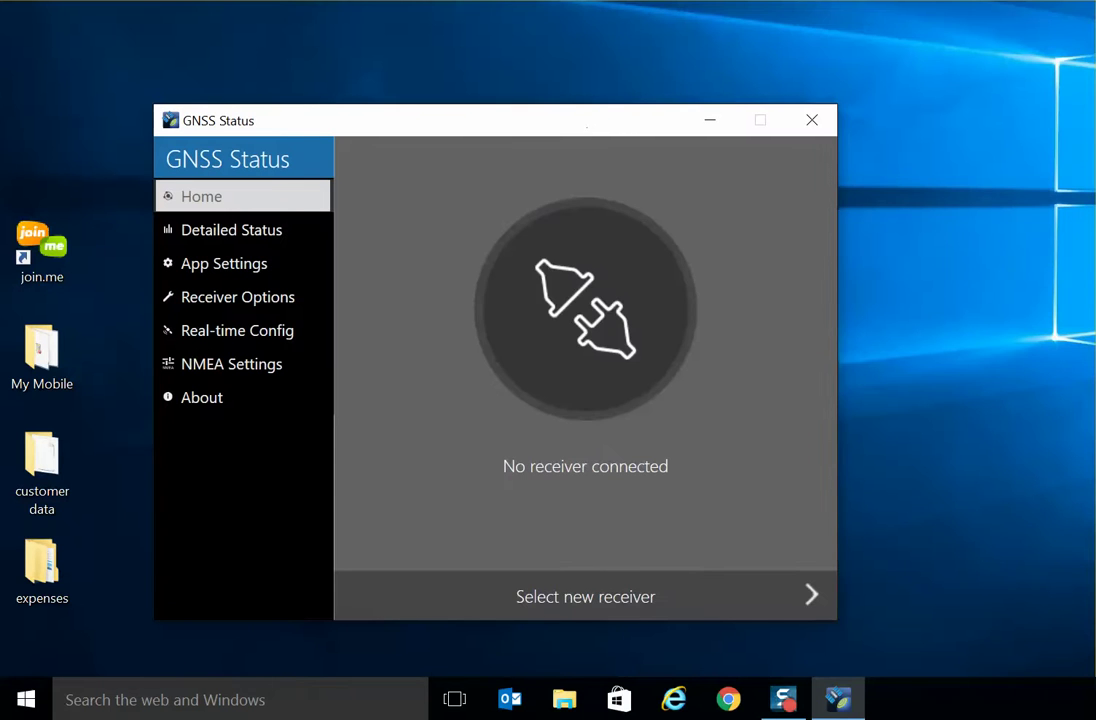
pyautogui.click(810, 595)
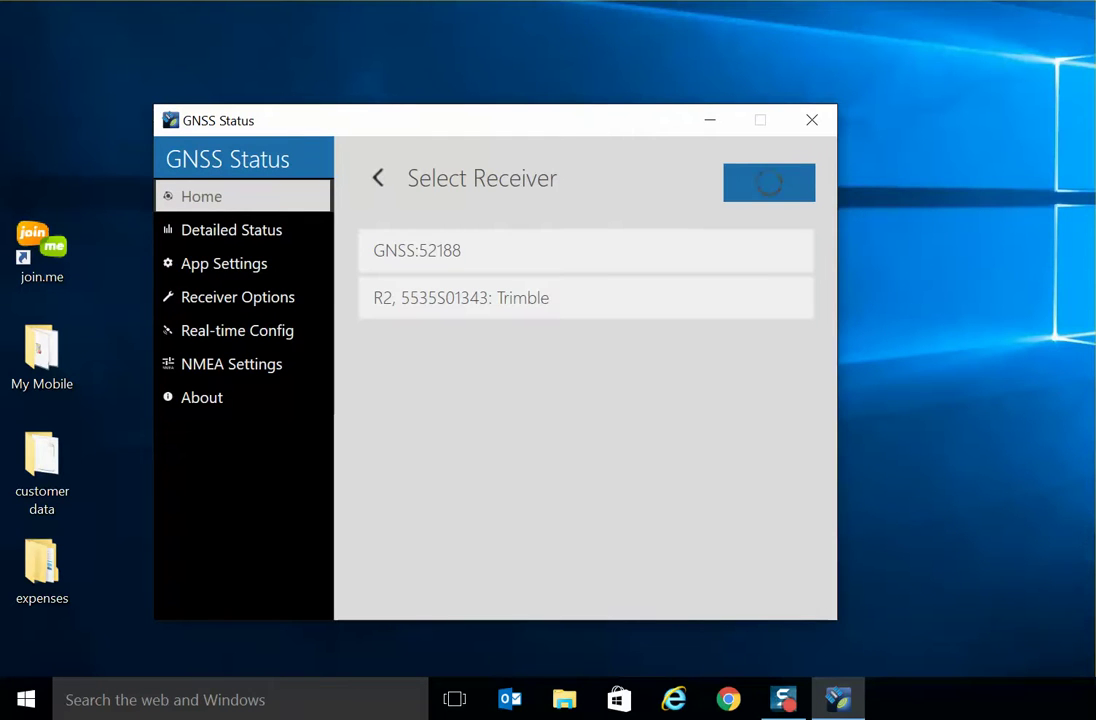
pyautogui.click(585, 251)
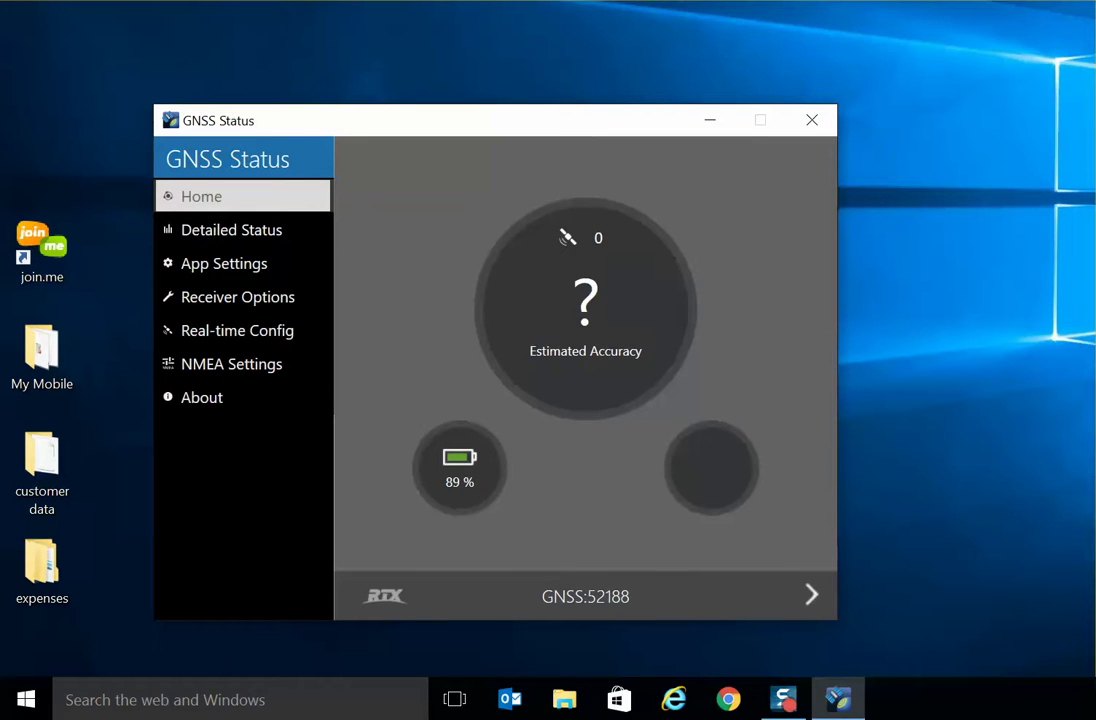
# Step: Set the primary source type of the real-time configuration to SBAS and save it
pyautogui.click(242, 330)
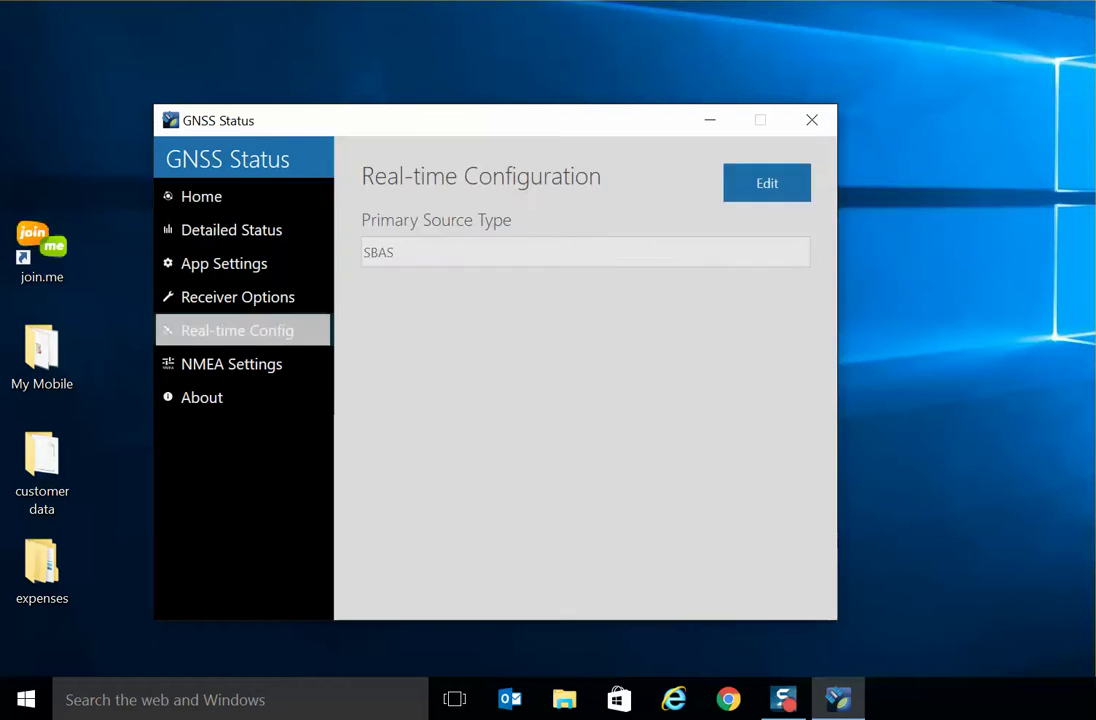
pyautogui.click(767, 183)
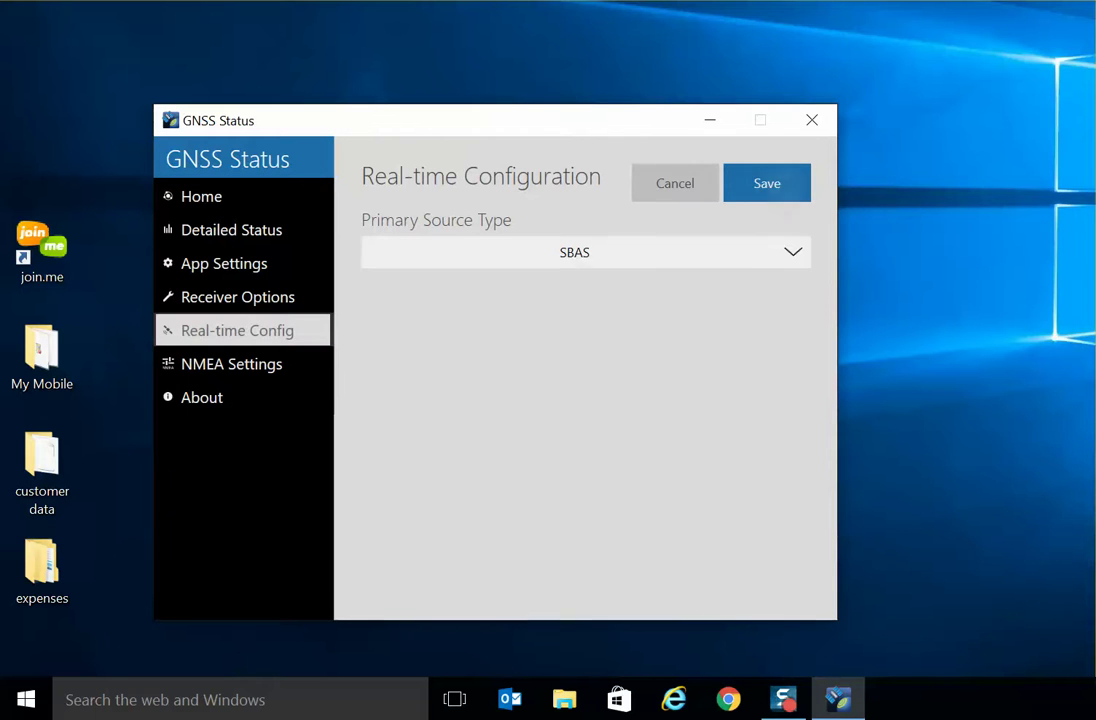
pyautogui.click(586, 252)
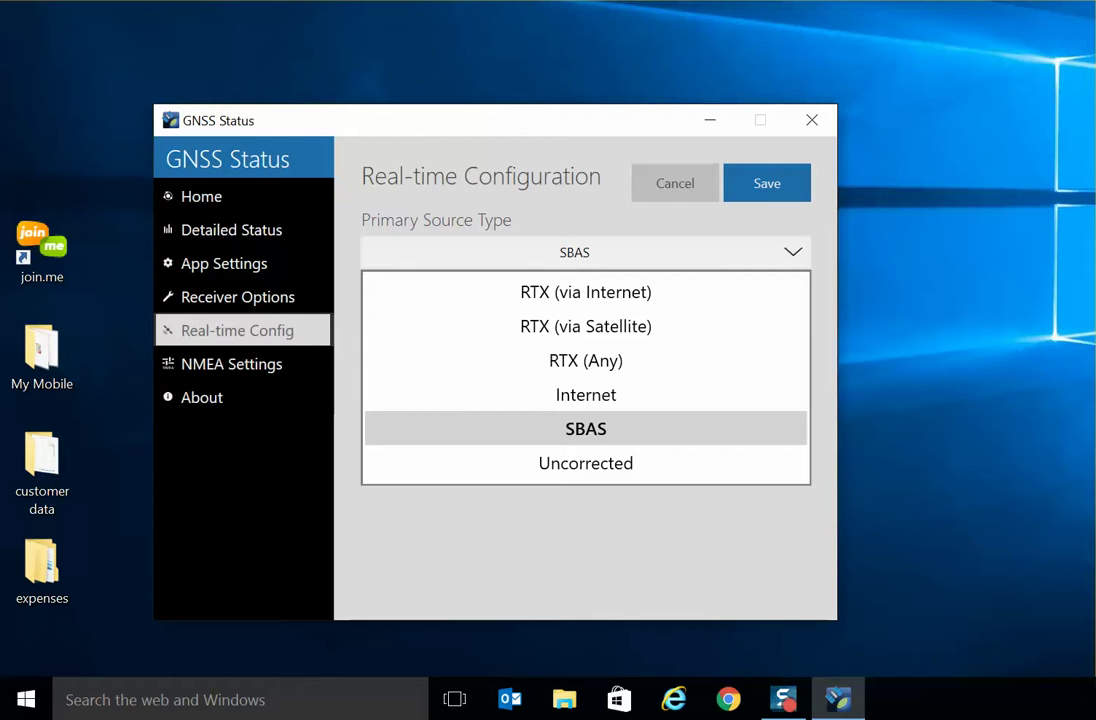
pyautogui.click(586, 429)
pyautogui.click(767, 183)
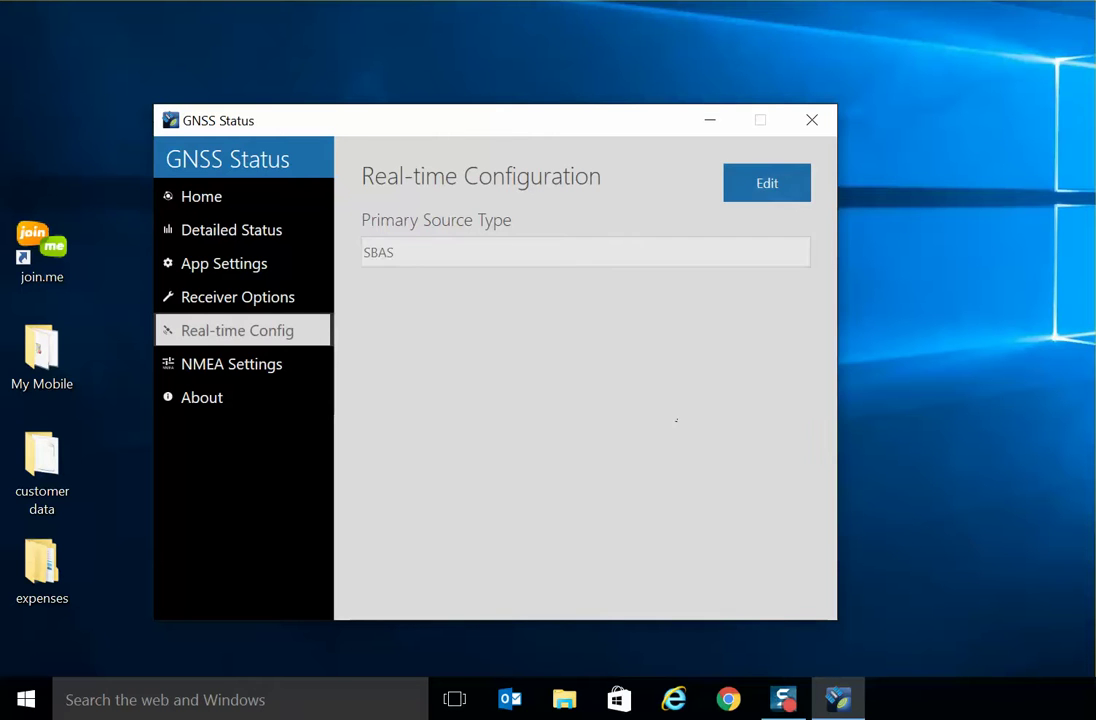
# Step: Clear the selected NMEA messages, select GGA, GLL and GSA, and apply the saved selection to receiver port SPP1
pyautogui.click(232, 364)
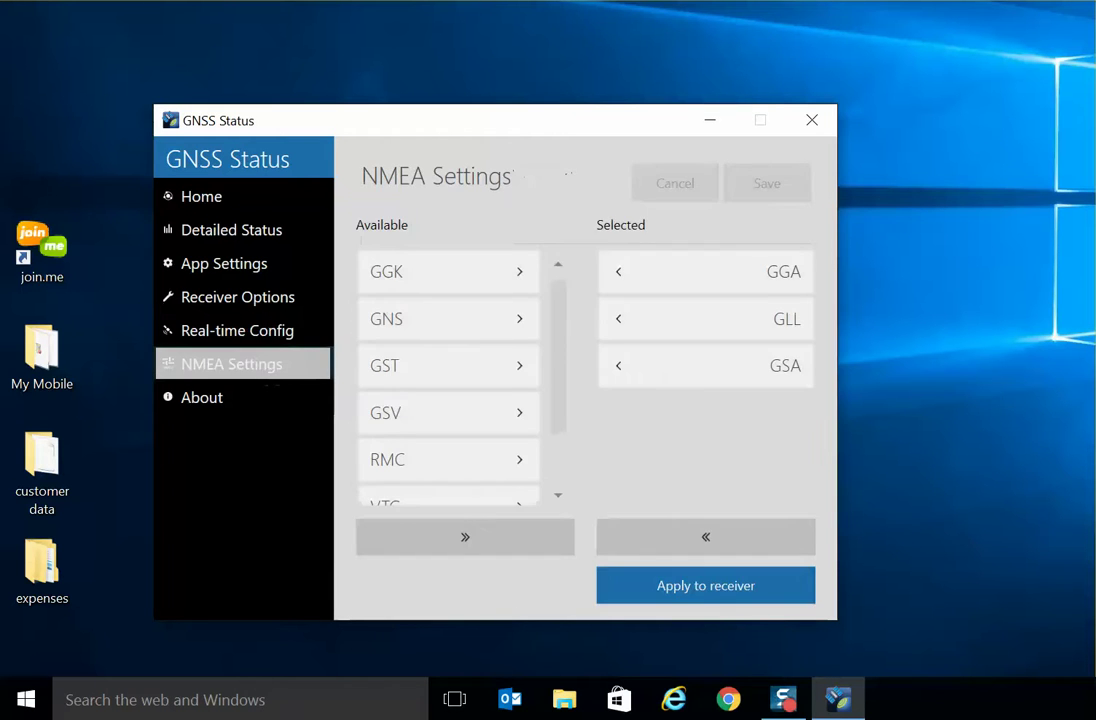
pyautogui.click(706, 537)
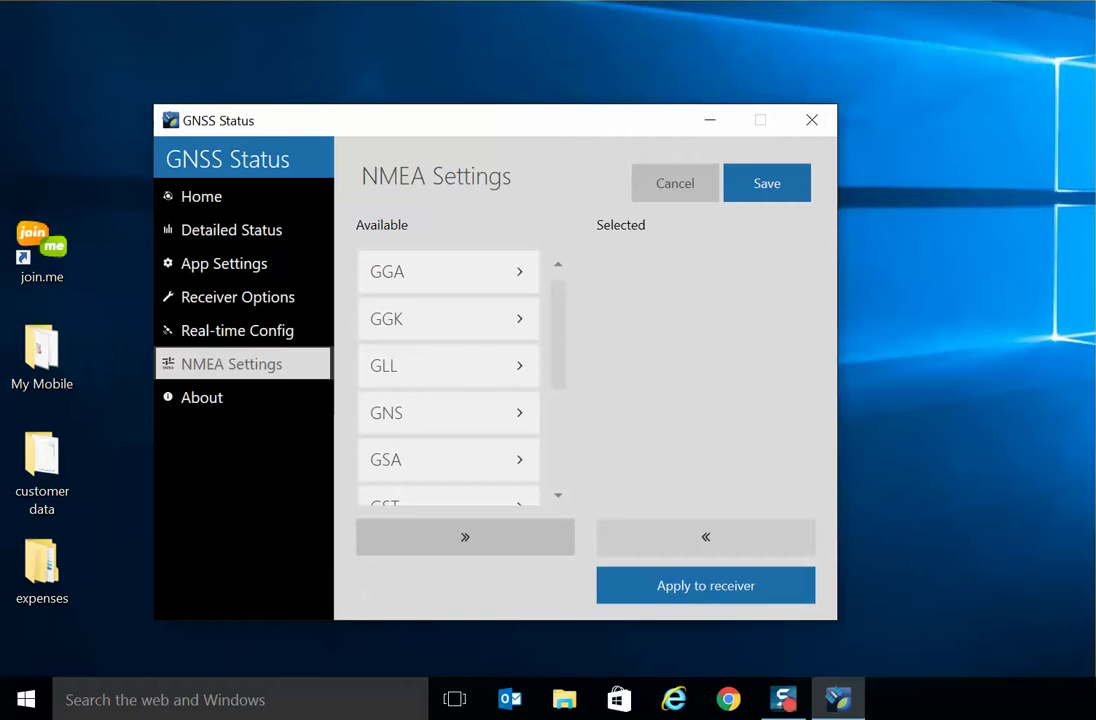
pyautogui.click(494, 268)
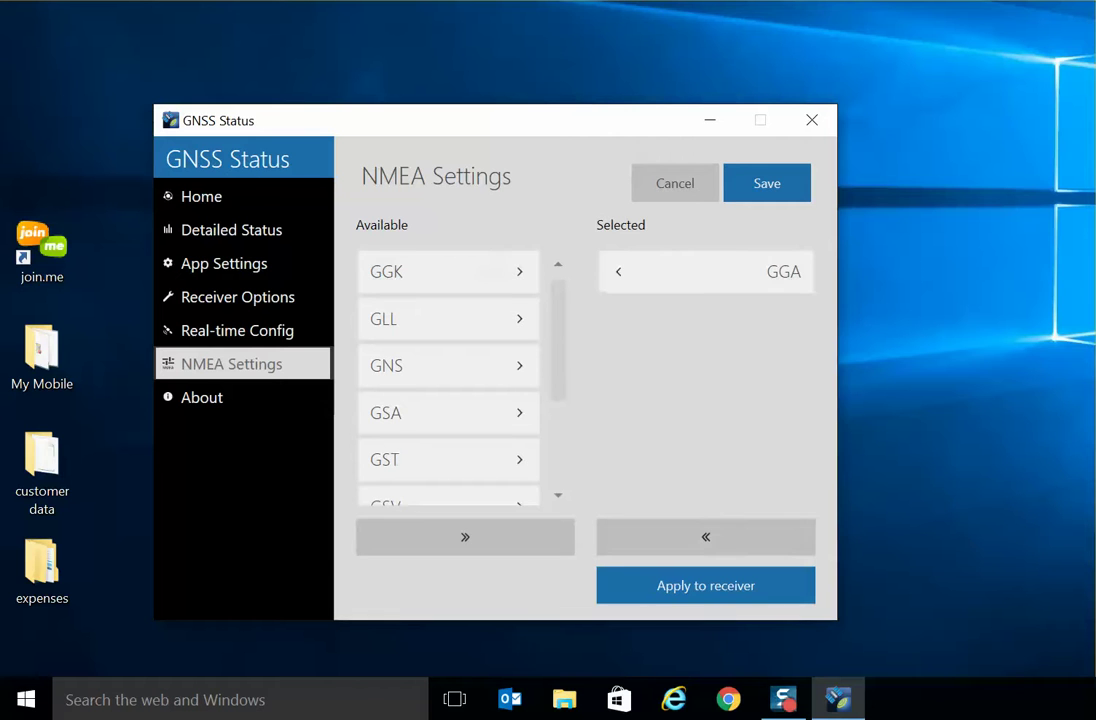
pyautogui.click(519, 318)
pyautogui.click(519, 366)
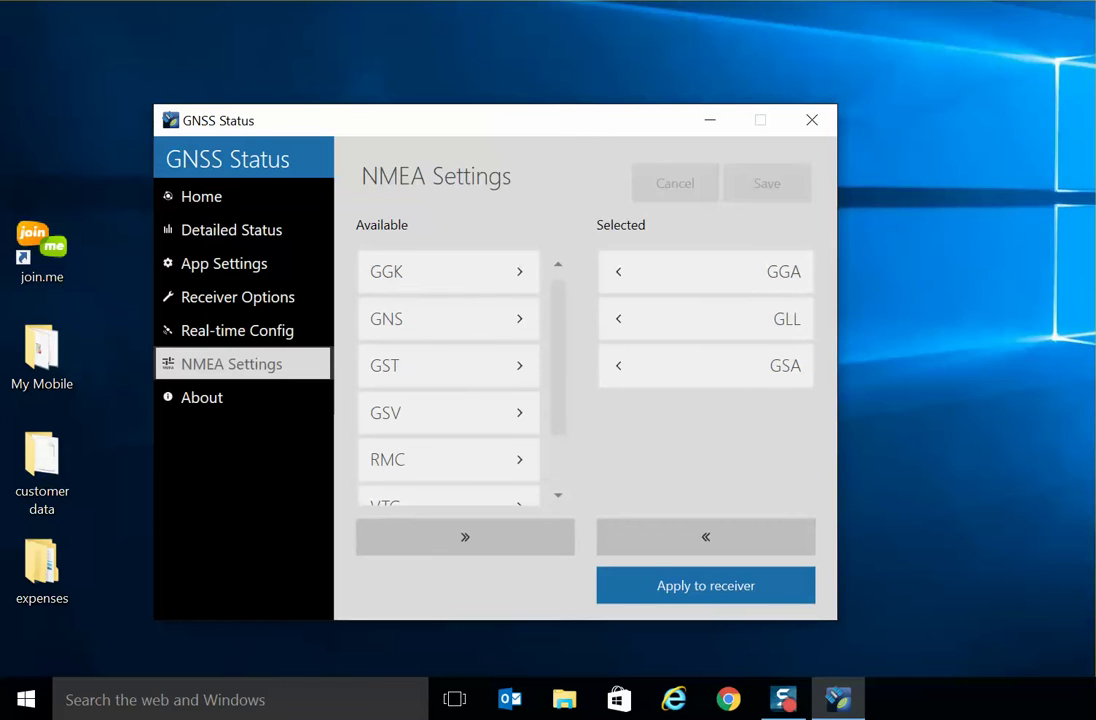
pyautogui.click(706, 586)
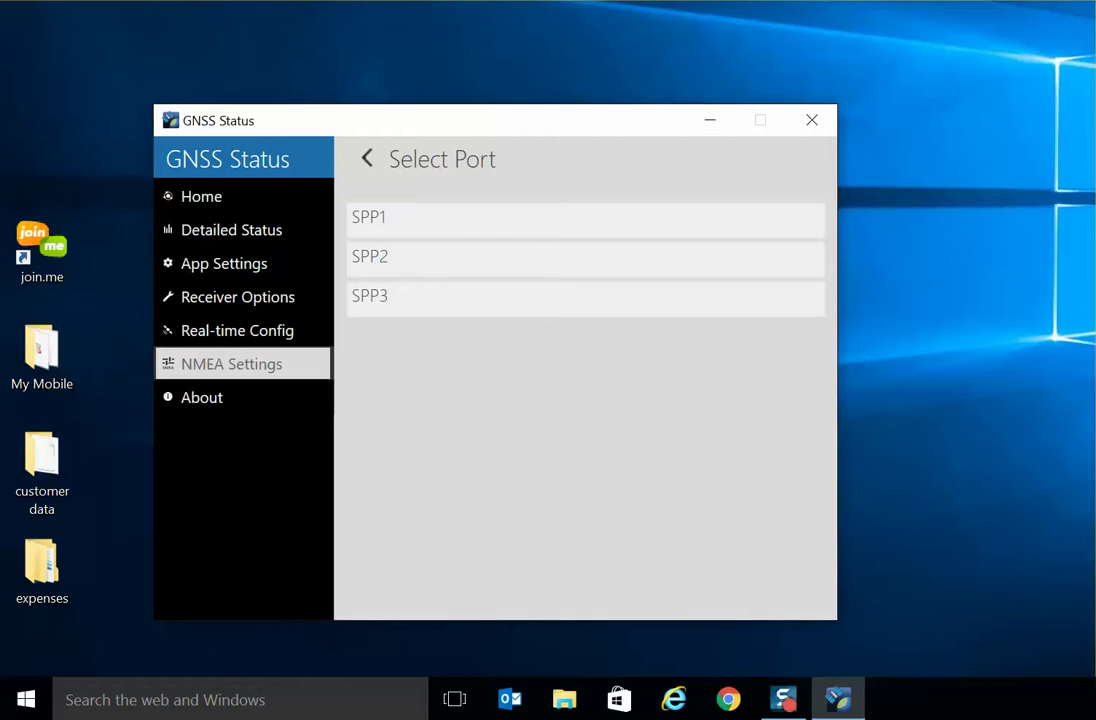
pyautogui.click(586, 220)
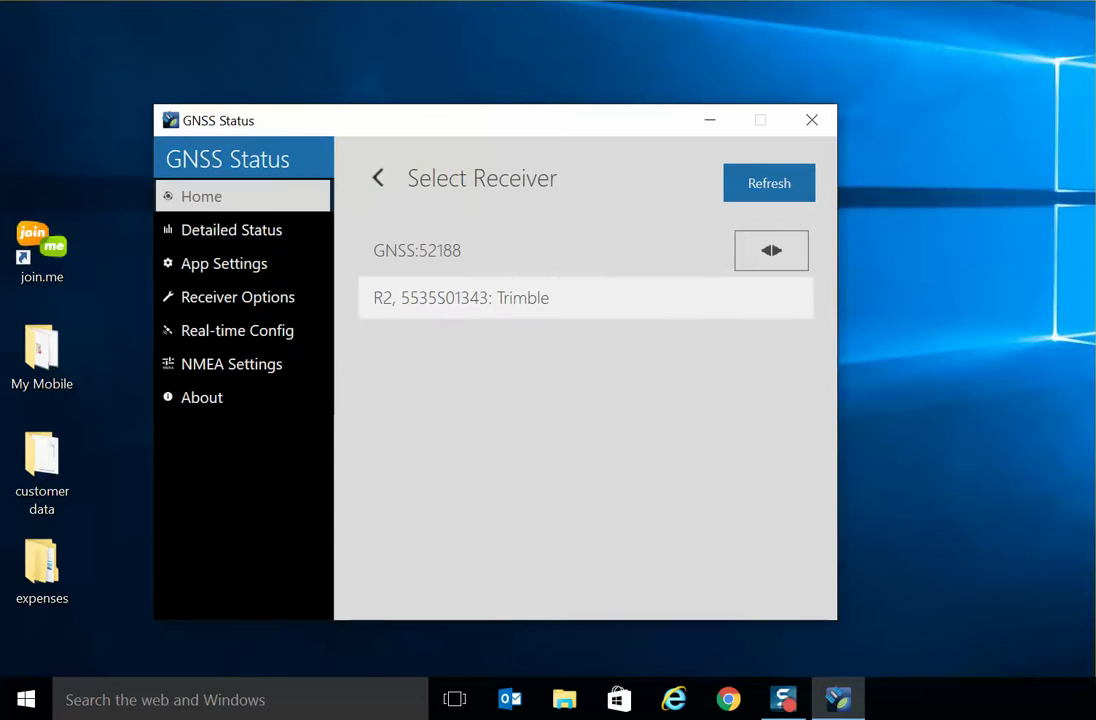
# Step: Disconnect the GNSS:52188 receiver and close GNSS Status
pyautogui.click(784, 242)
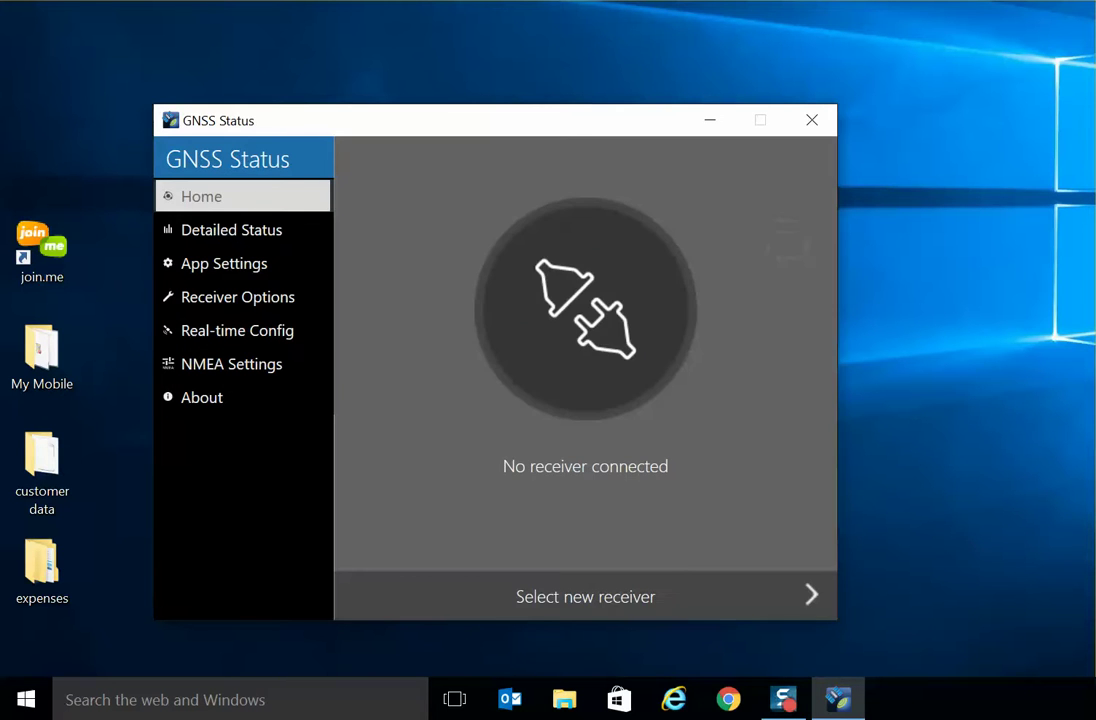
pyautogui.click(811, 120)
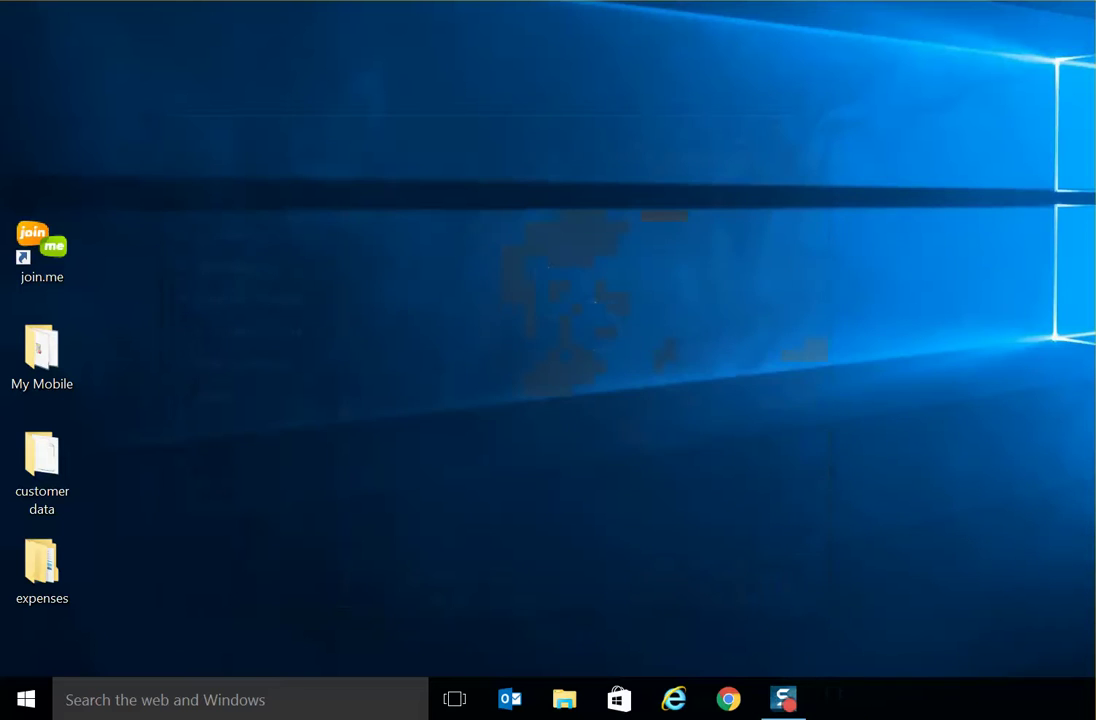
# Step: Look up the outgoing COM port assigned to GNSS:52188 'COM1' in the Windows Bluetooth options and close the settings
pyautogui.click(26, 699)
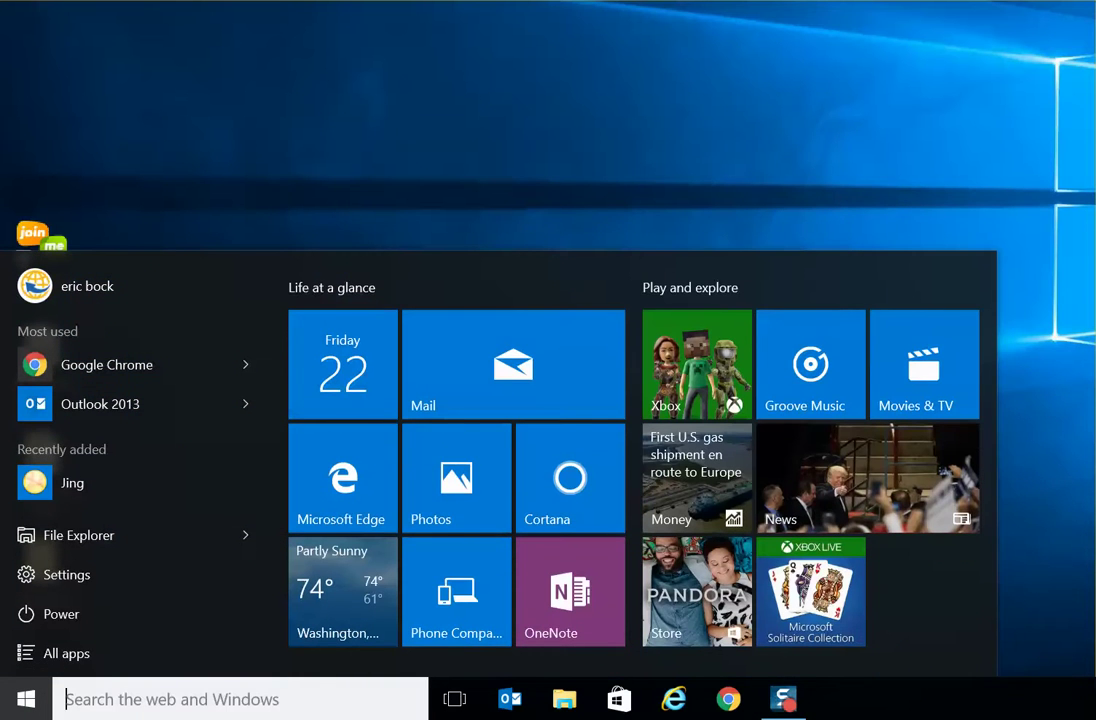
pyautogui.click(66, 575)
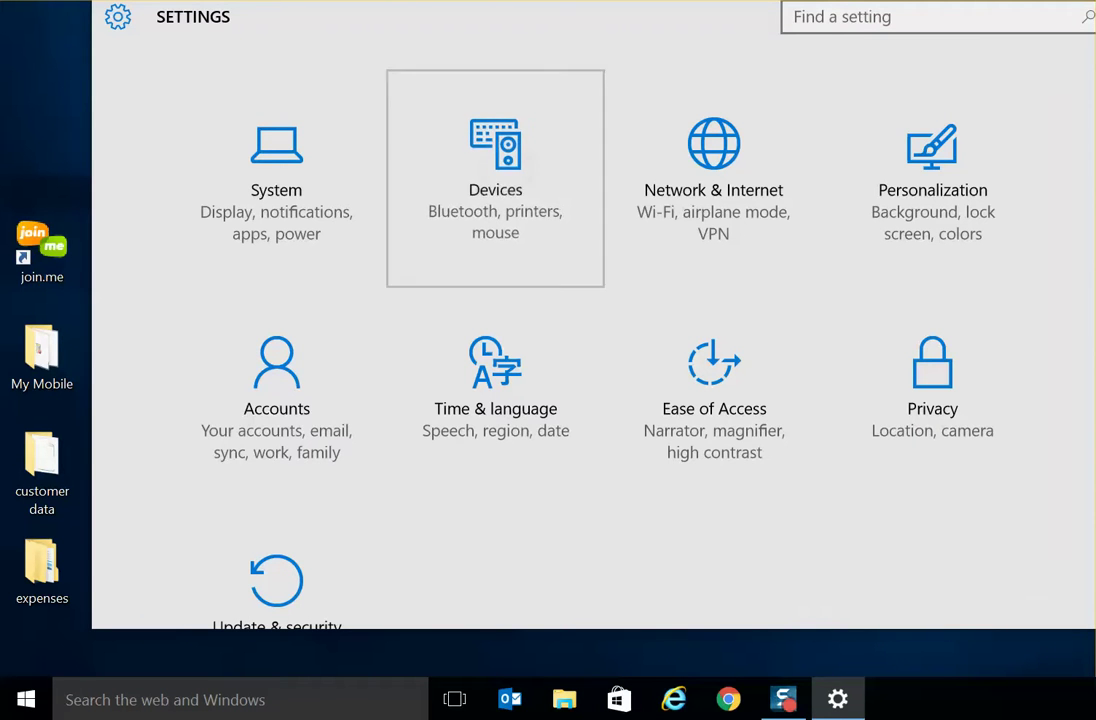
pyautogui.click(495, 180)
pyautogui.click(138, 174)
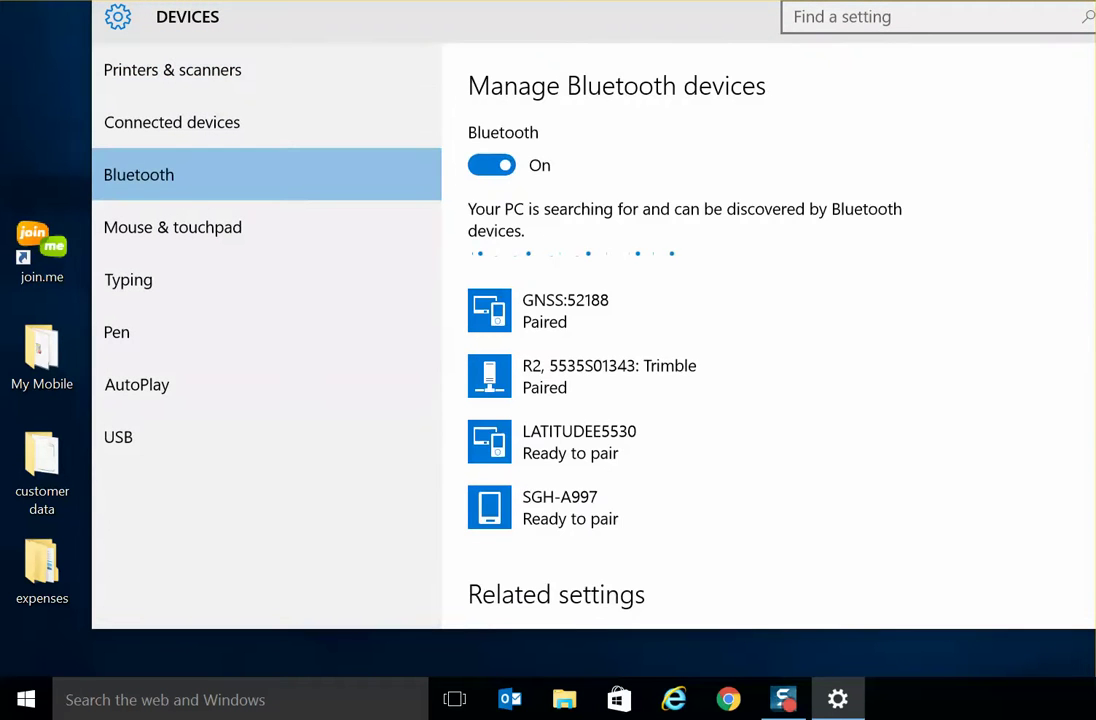
pyautogui.scroll(-4, 700, 350)
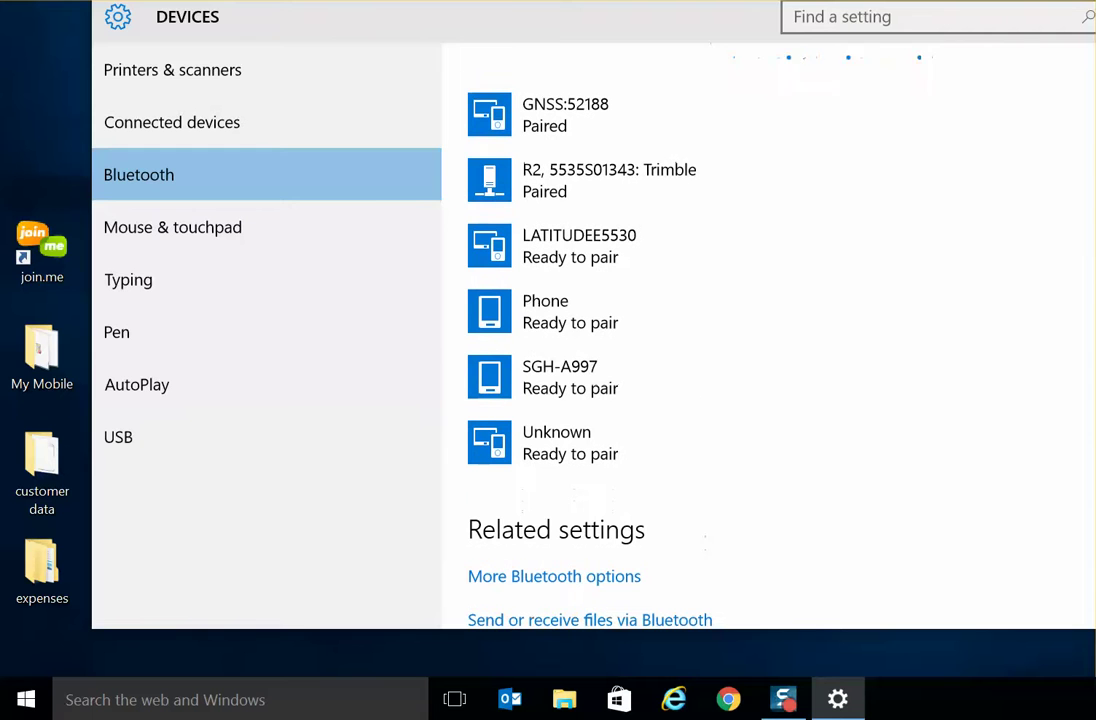
pyautogui.click(554, 577)
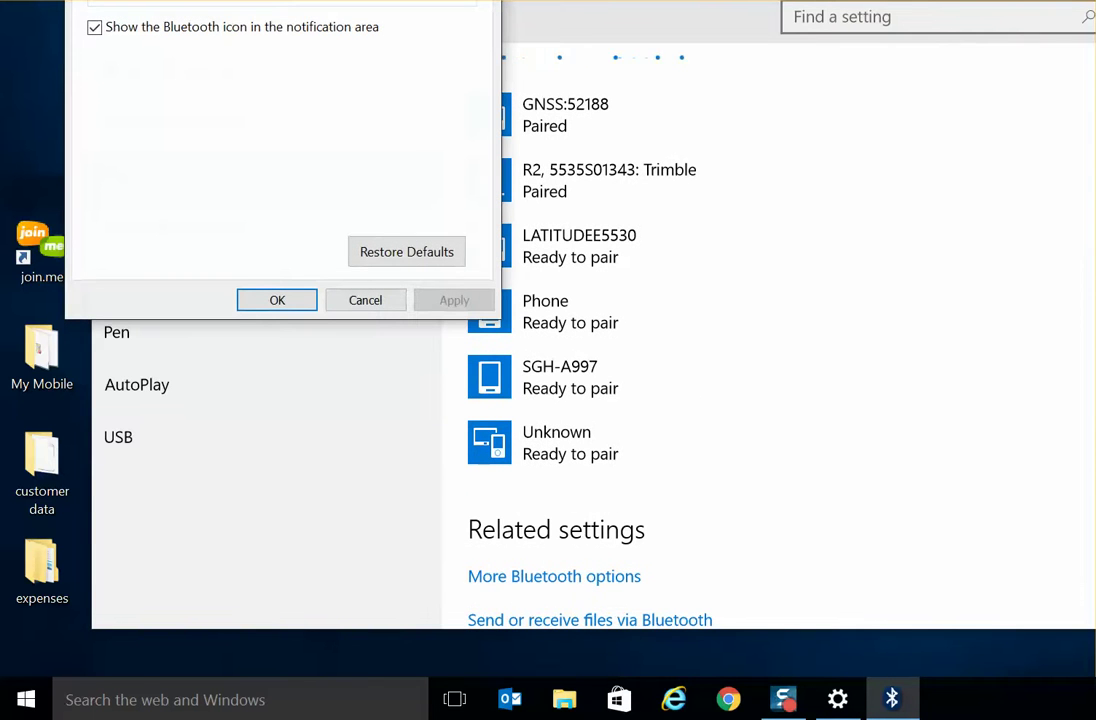
pyautogui.moveTo(283, 0); pyautogui.dragTo(623, 53)
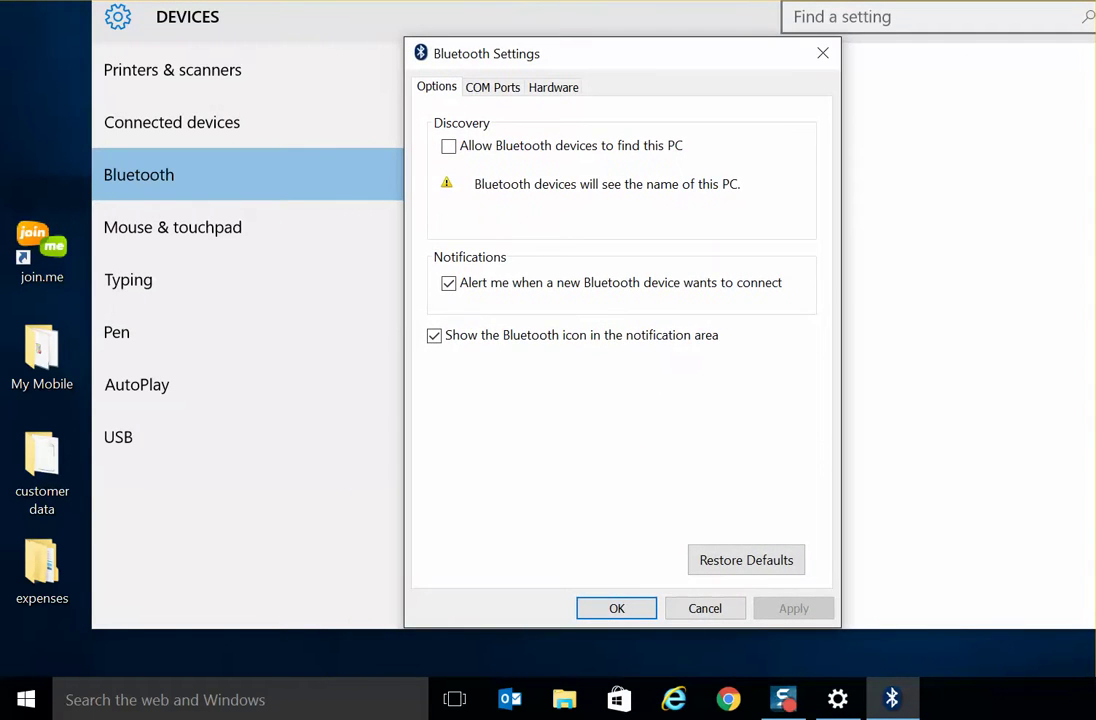
pyautogui.click(492, 87)
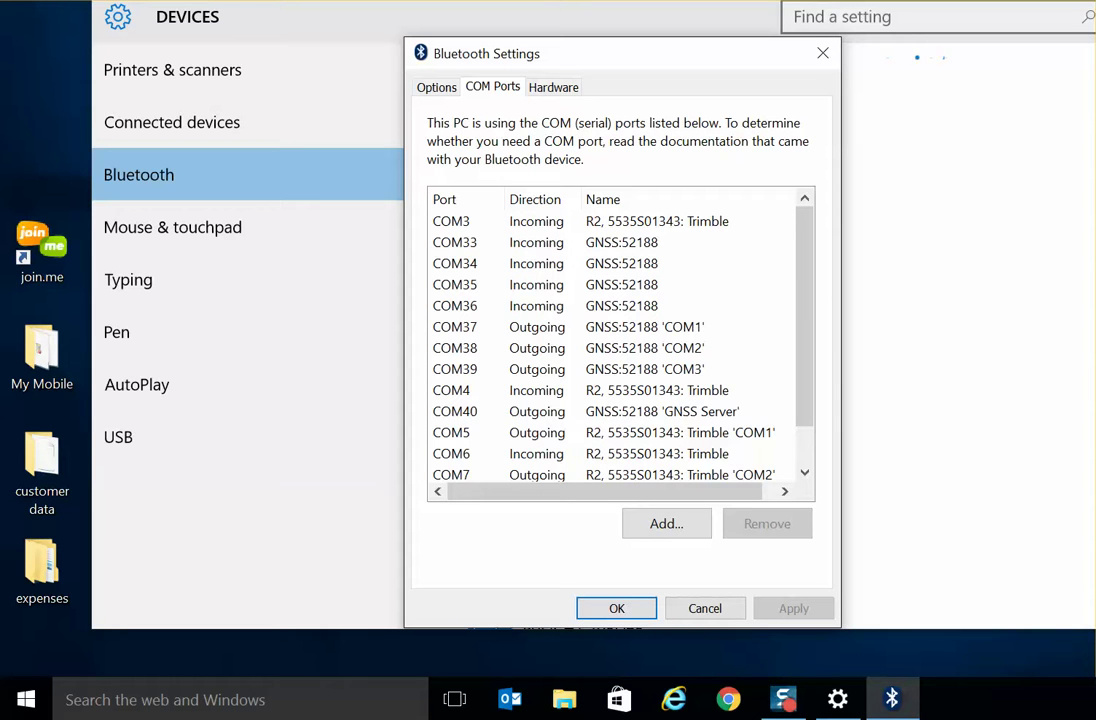
pyautogui.click(612, 327)
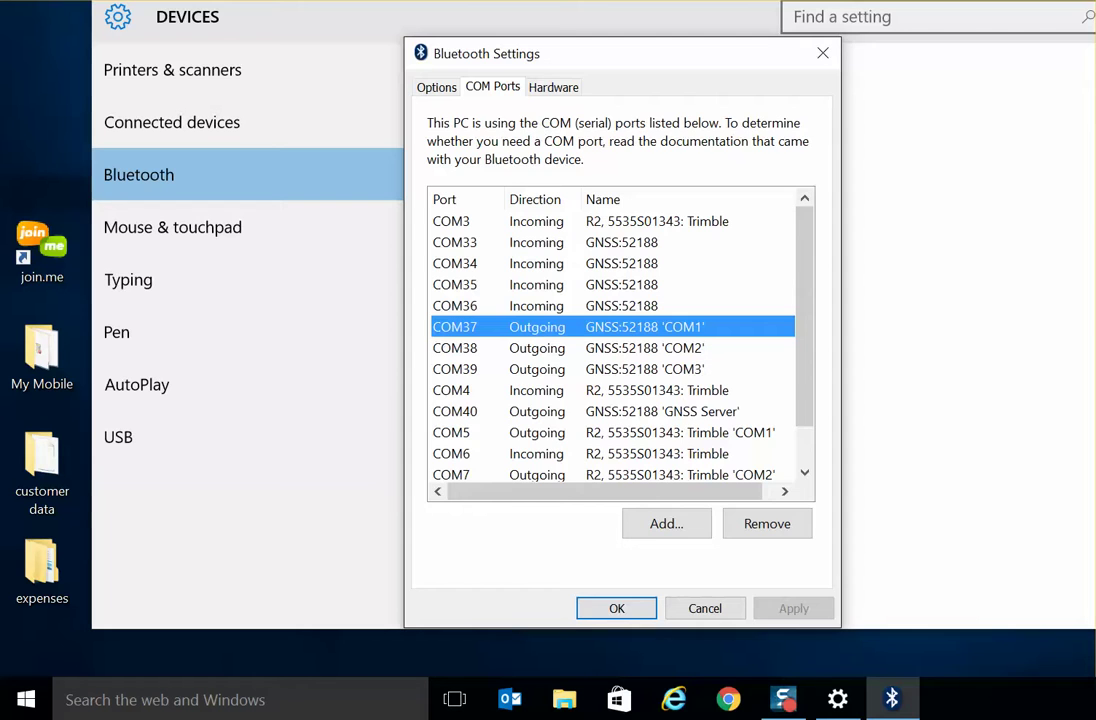
pyautogui.press('Return')
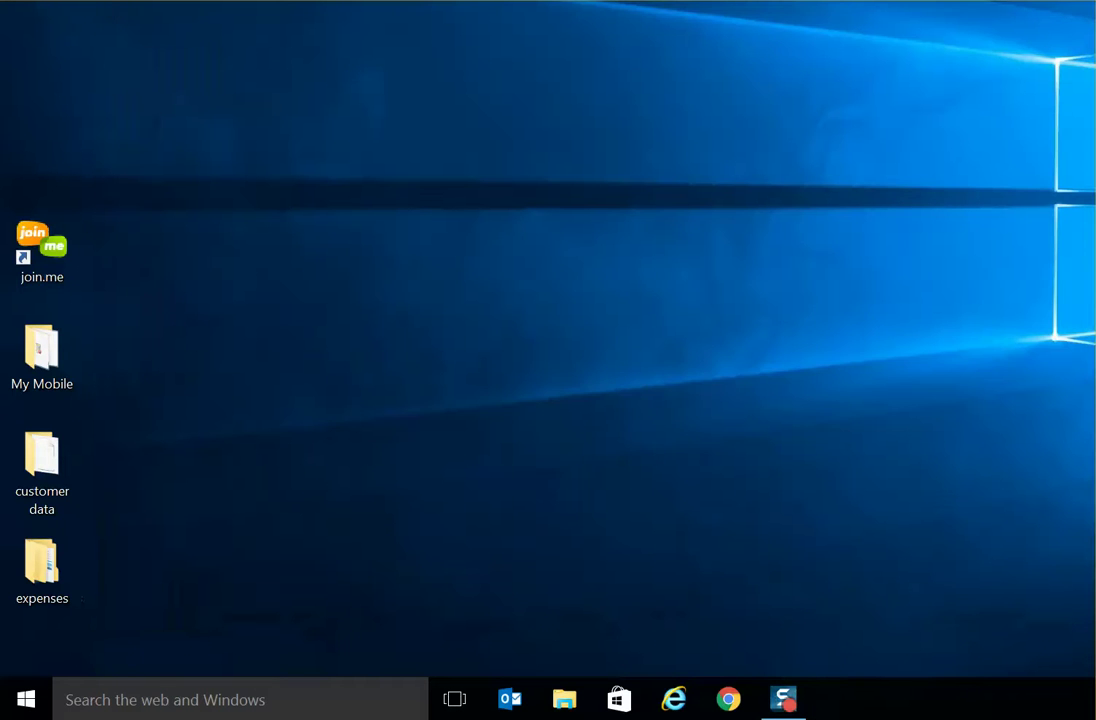
# Step: Launch ArcPad in evaluation mode without registering it and dismiss the welcome dialog
pyautogui.press('super')
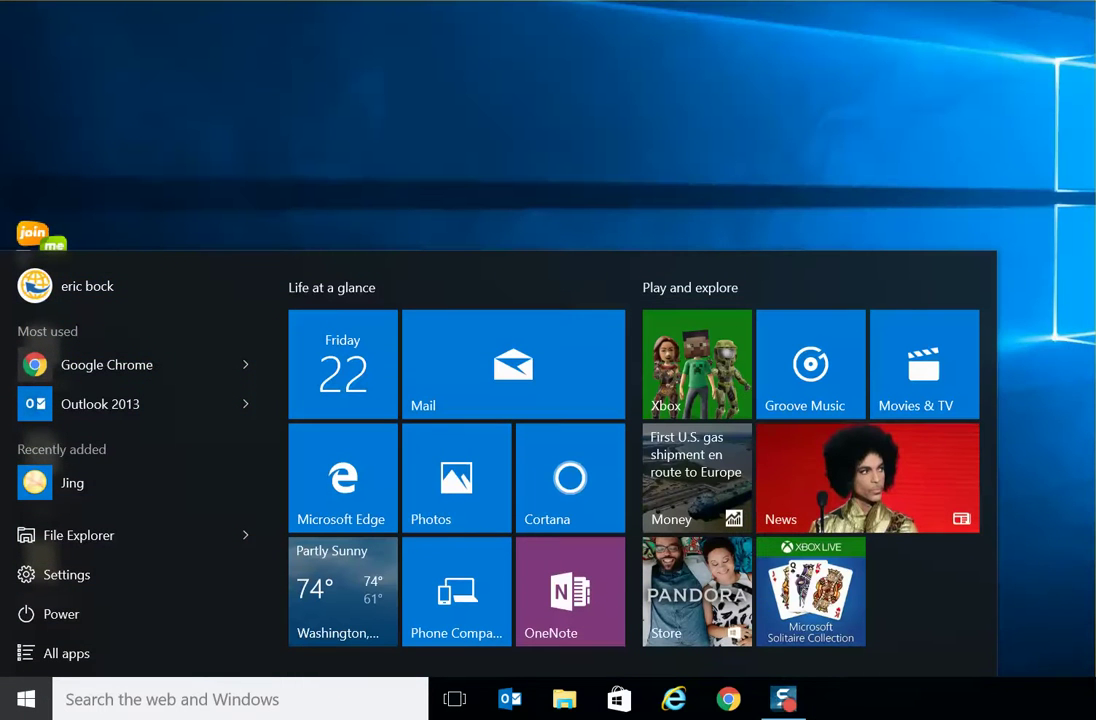
pyautogui.click(64, 653)
pyautogui.scroll(-3, 140, 460)
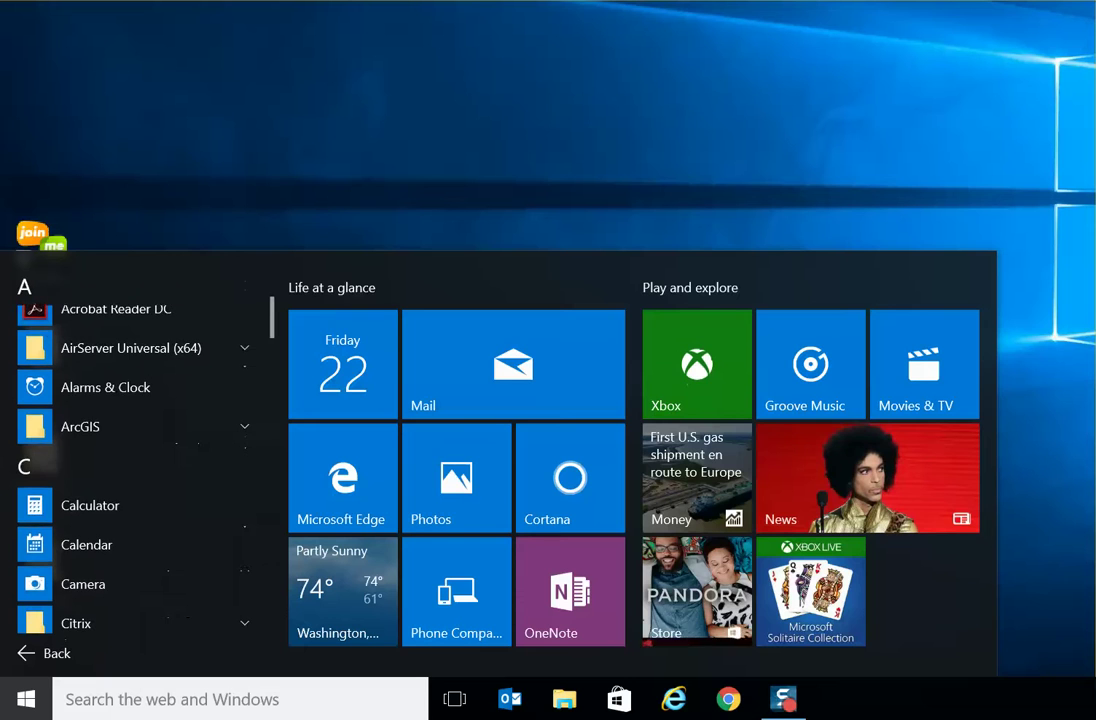
pyautogui.click(80, 427)
pyautogui.click(146, 465)
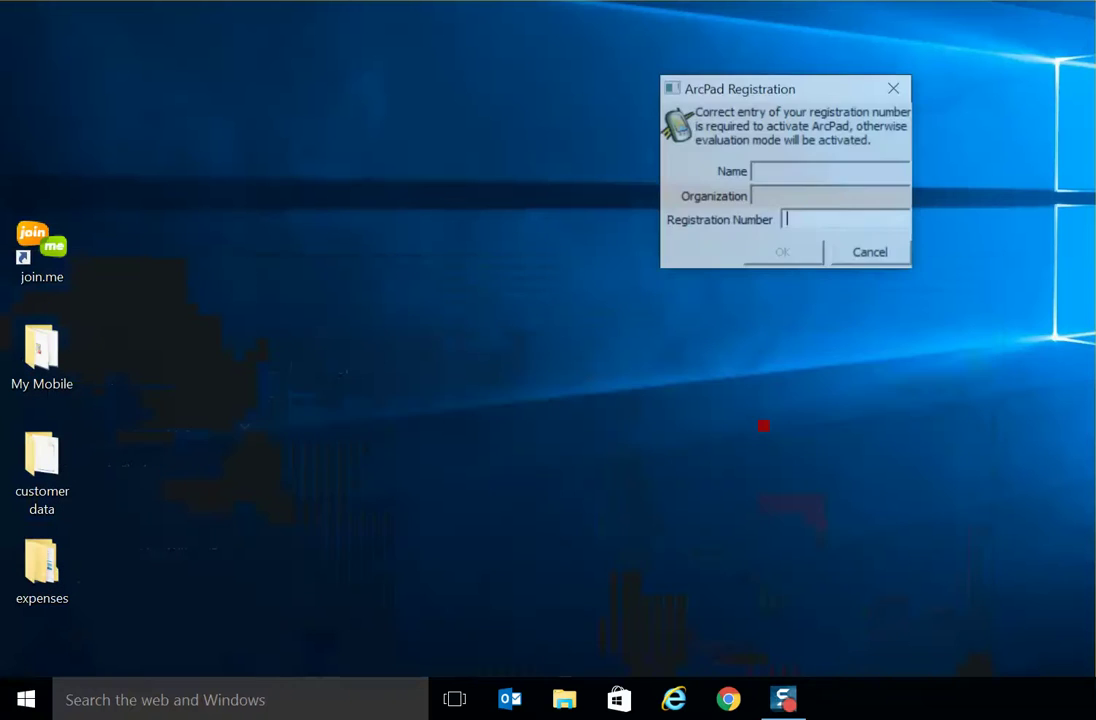
pyautogui.click(871, 254)
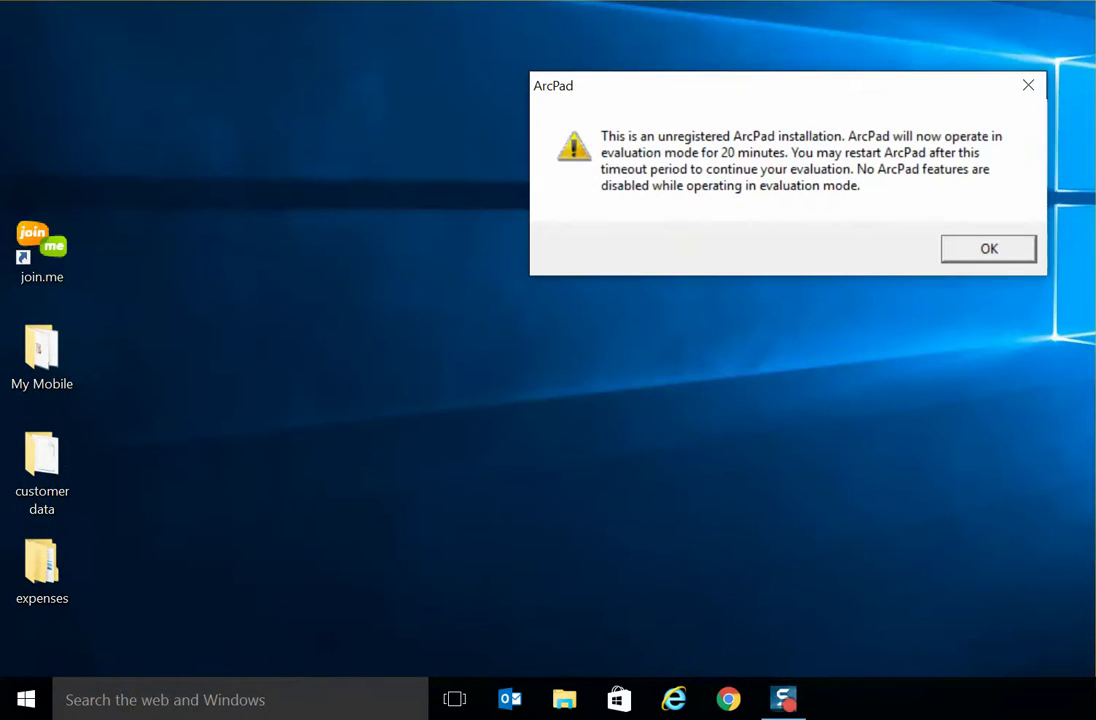
pyautogui.press('Return')
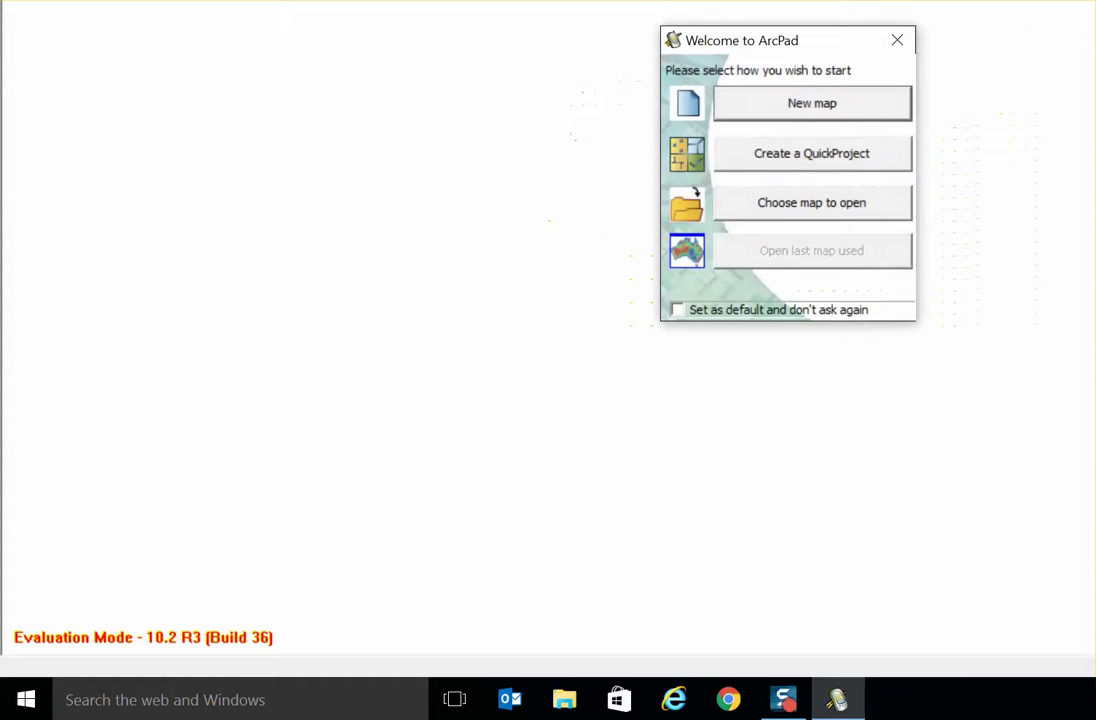
pyautogui.click(902, 44)
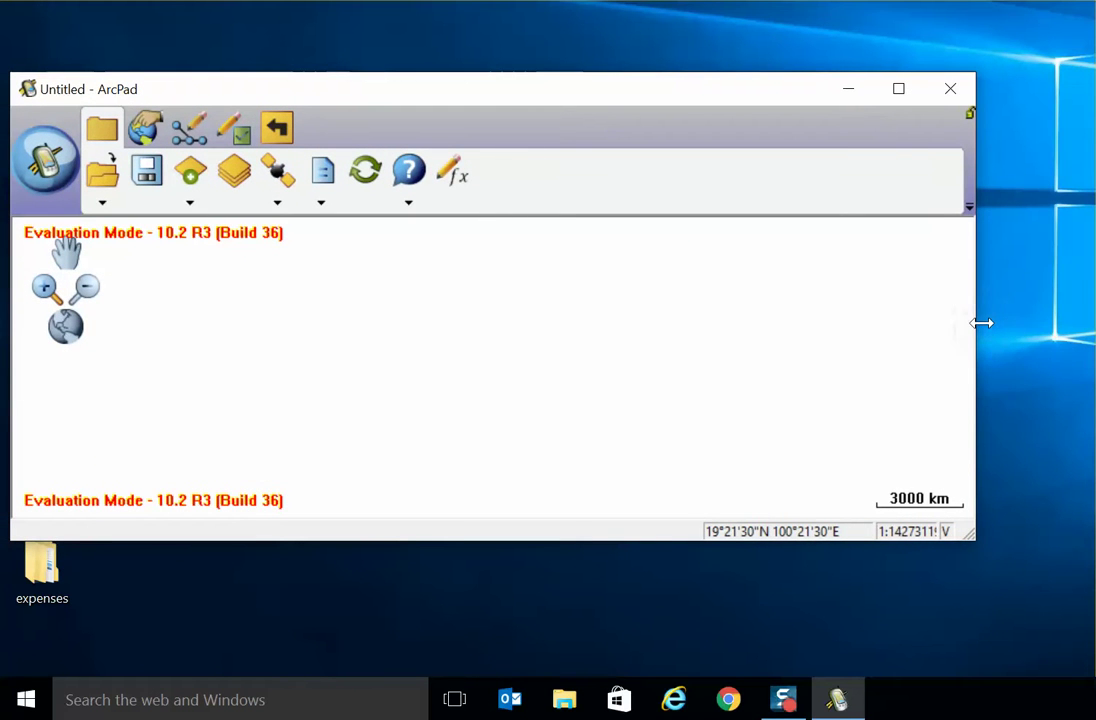
# Step: Set the GPS preferences' port to COM37:Standard Serial over Bluetooth link, run the GPS search, and accept the preferences
pyautogui.click(277, 202)
pyautogui.click(418, 413)
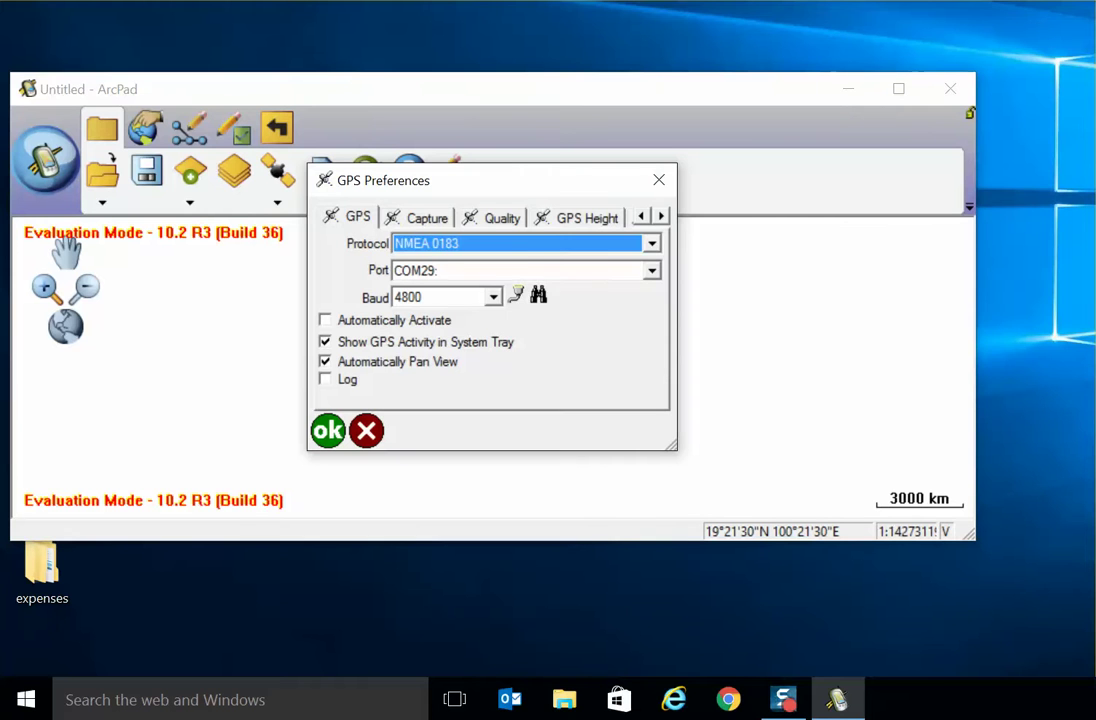
pyautogui.click(652, 271)
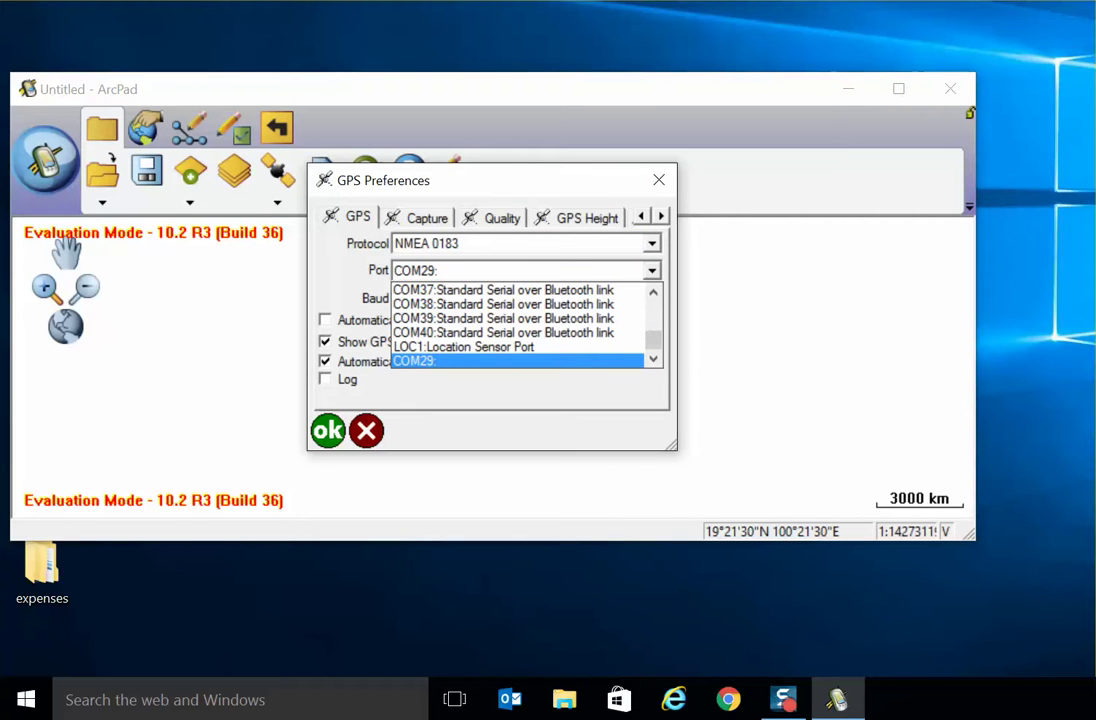
pyautogui.click(503, 290)
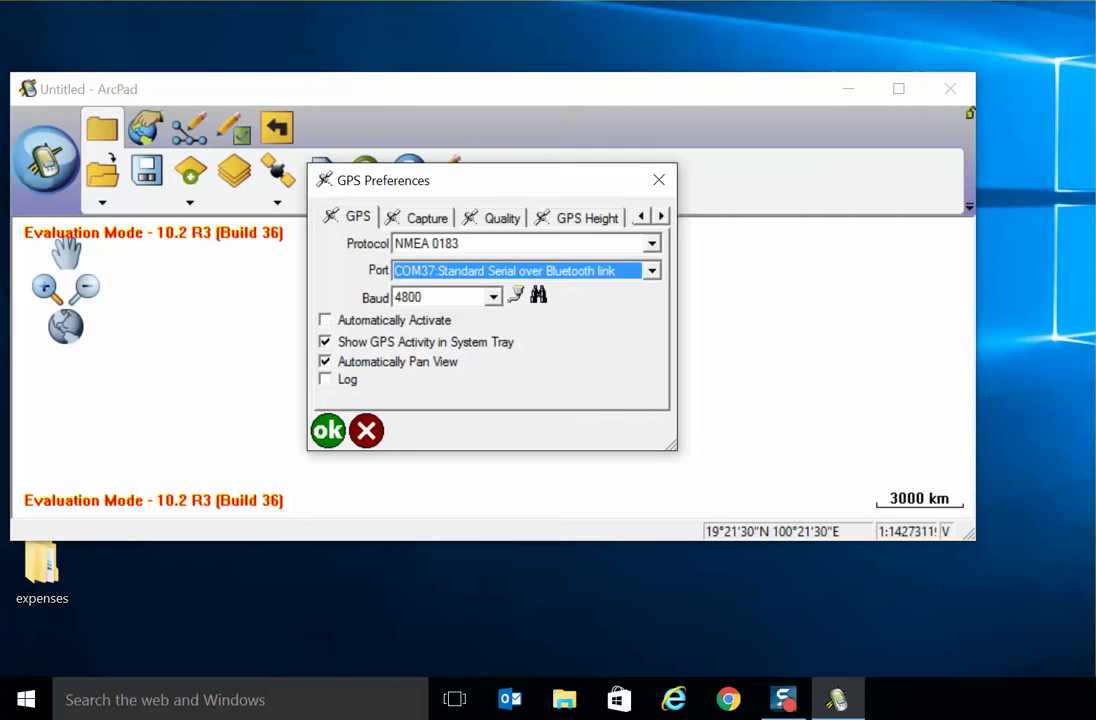
pyautogui.click(538, 294)
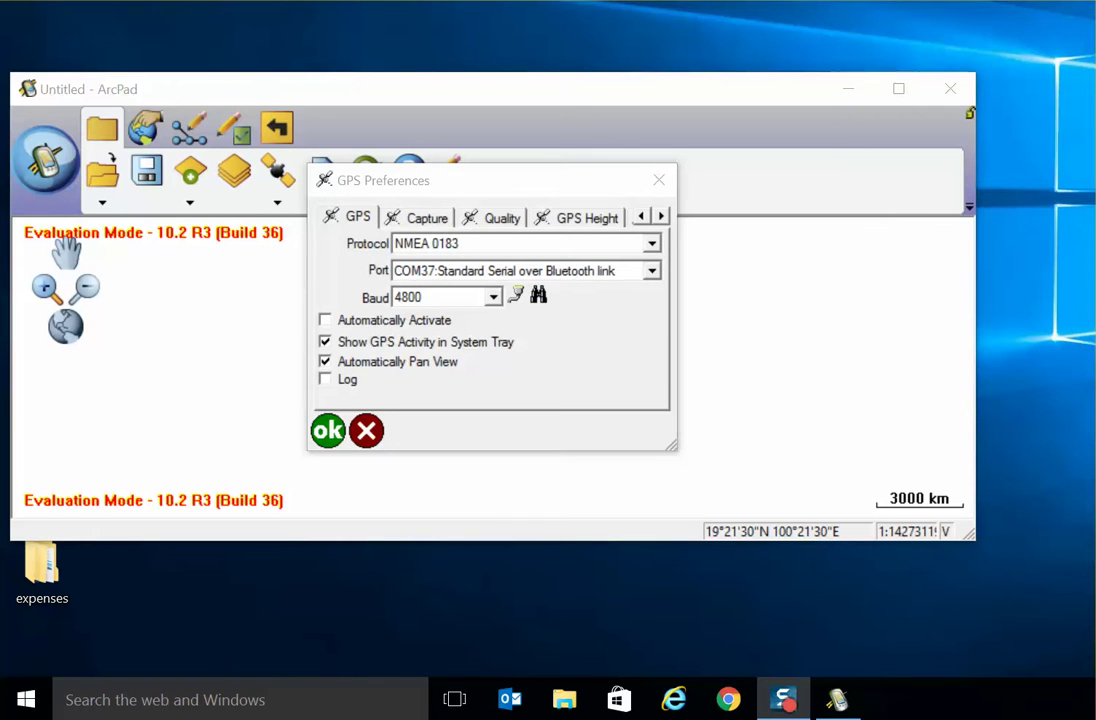
pyautogui.click(333, 429)
# Step: Request the GPS Position Window and agree to activate the GPS
pyautogui.click(277, 202)
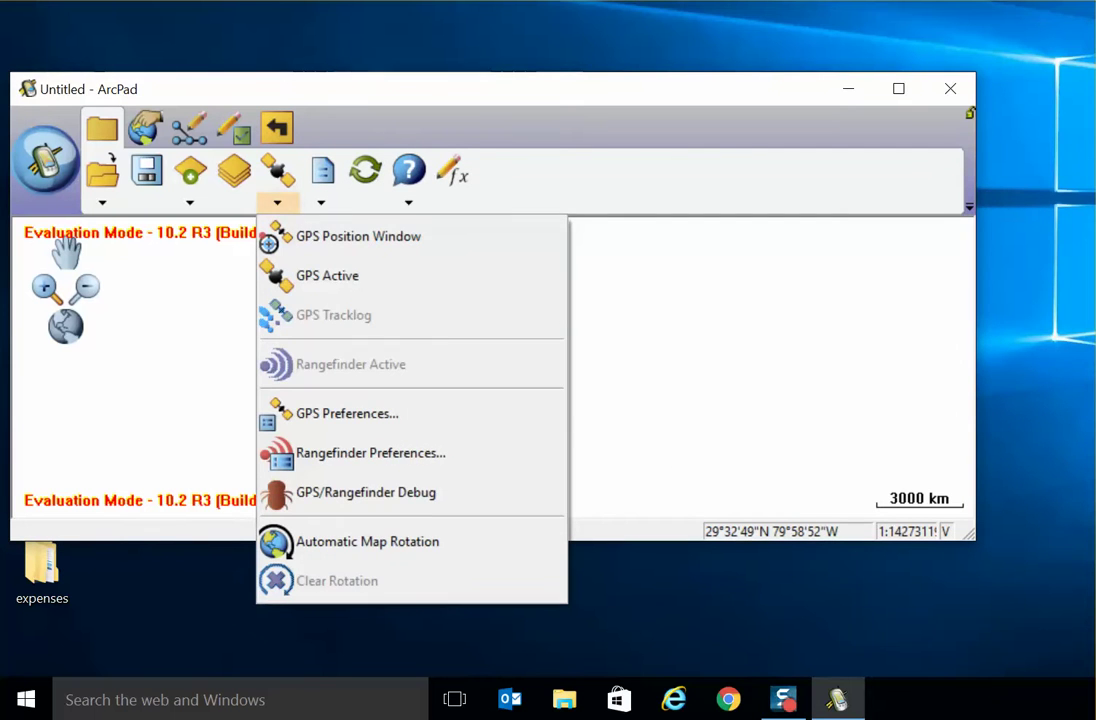
pyautogui.click(340, 235)
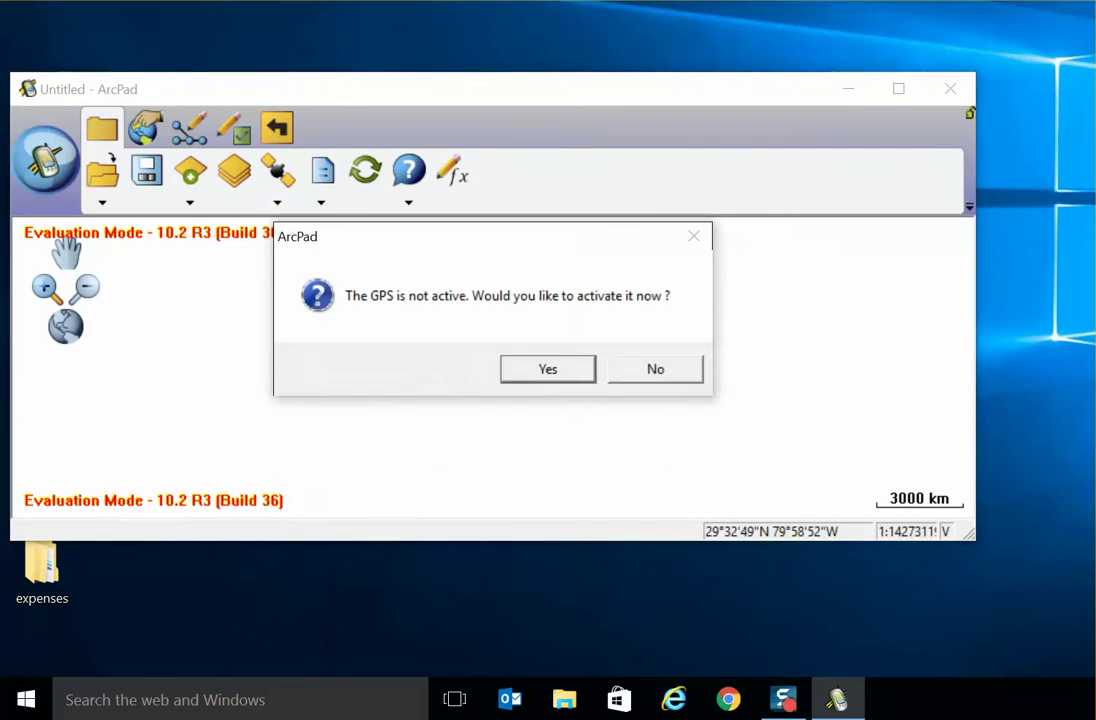
pyautogui.click(557, 366)
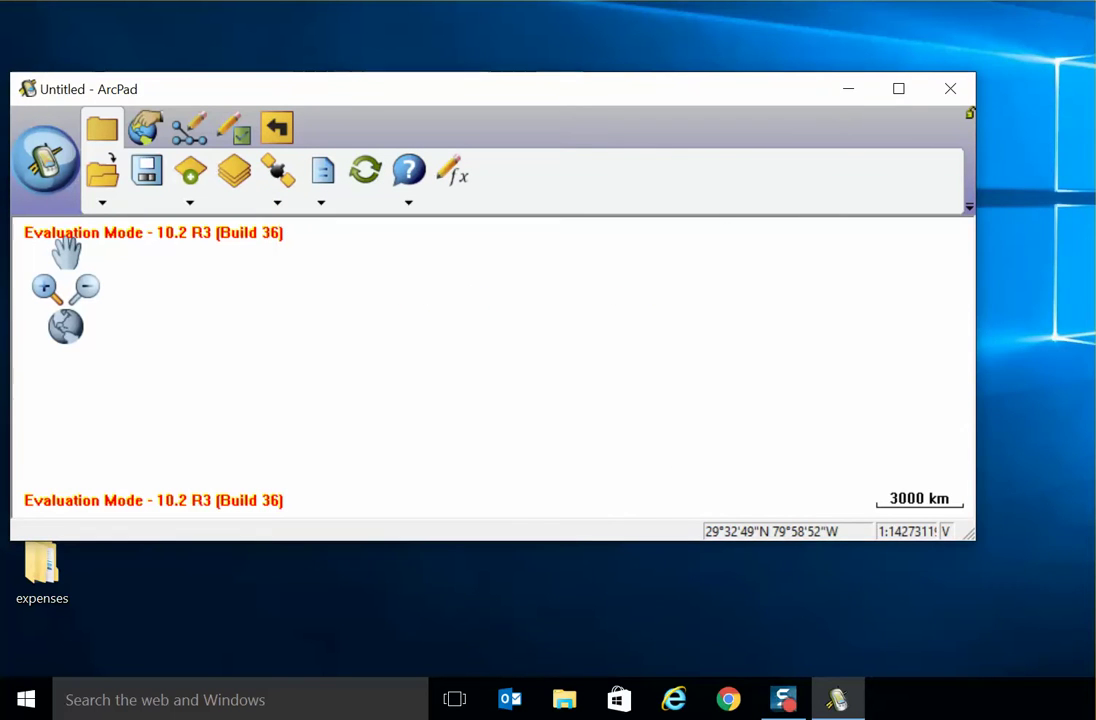